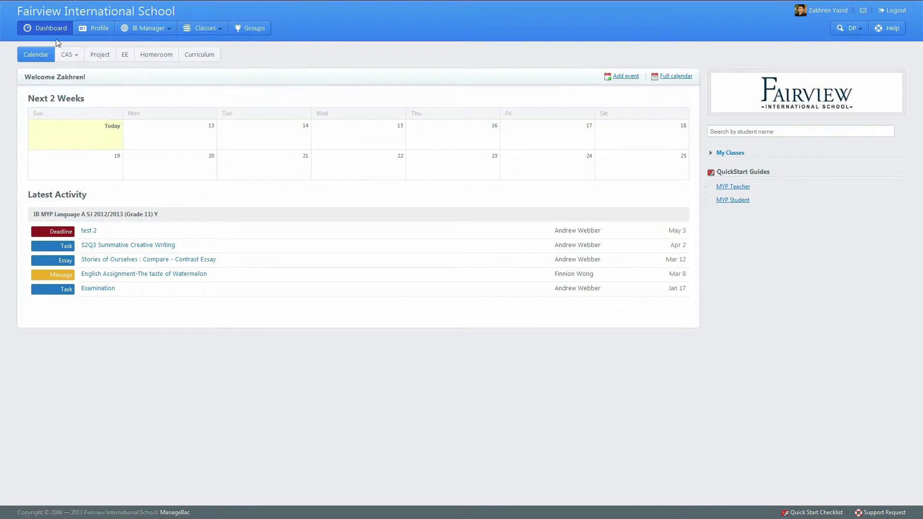
Step: Open the IB MYP Language A class calendar showing May 2013
mouse_move(217, 30)
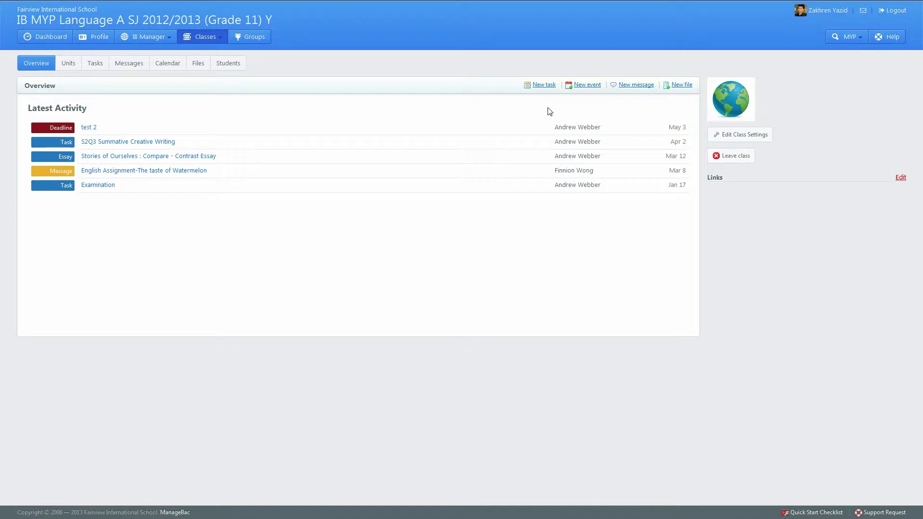
click(175, 64)
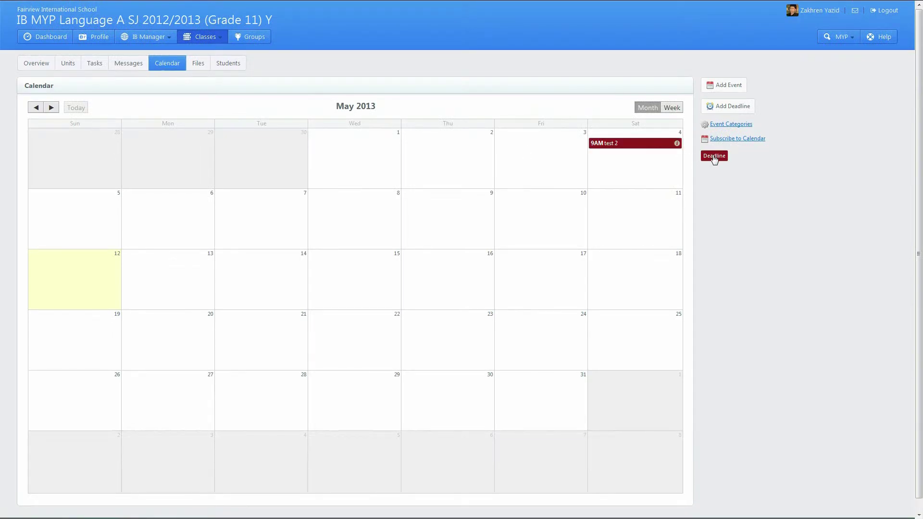
click(727, 109)
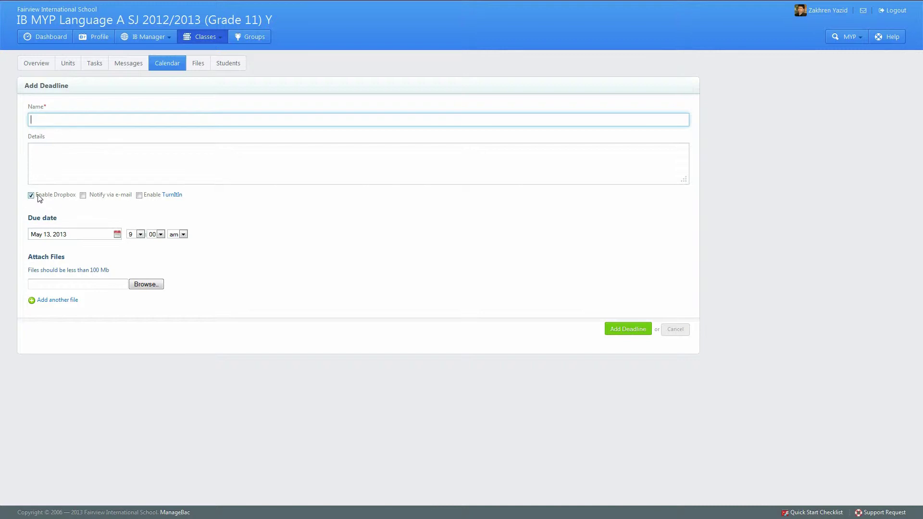
click(139, 194)
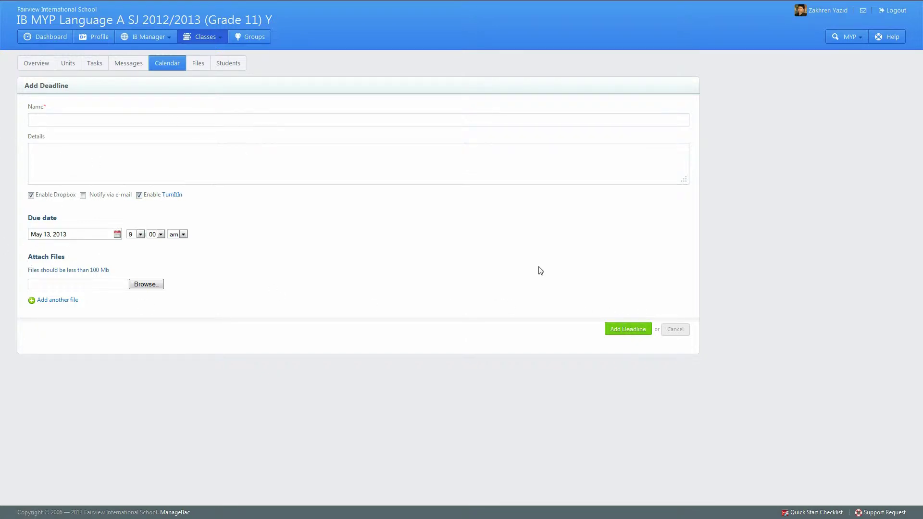
click(176, 70)
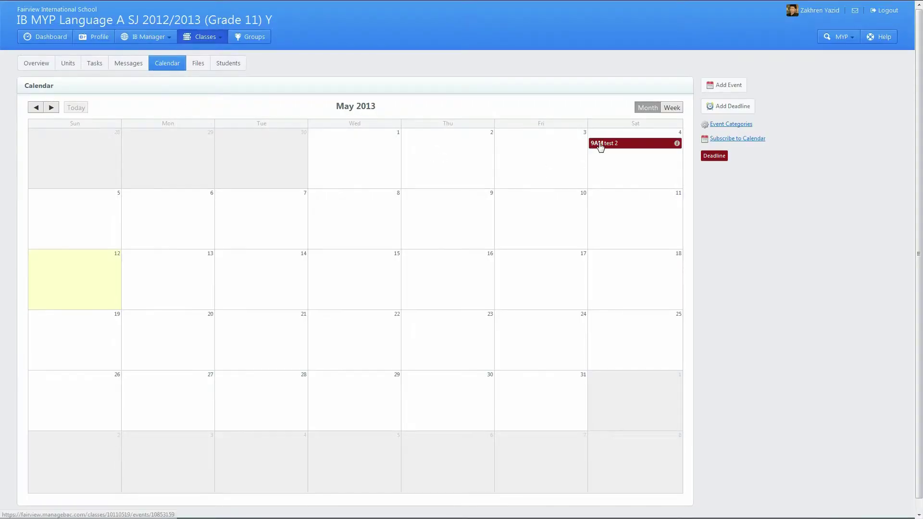
Step: Open the 9AM test 2 deadline on May 4 to view its dropbox submissions
click(601, 144)
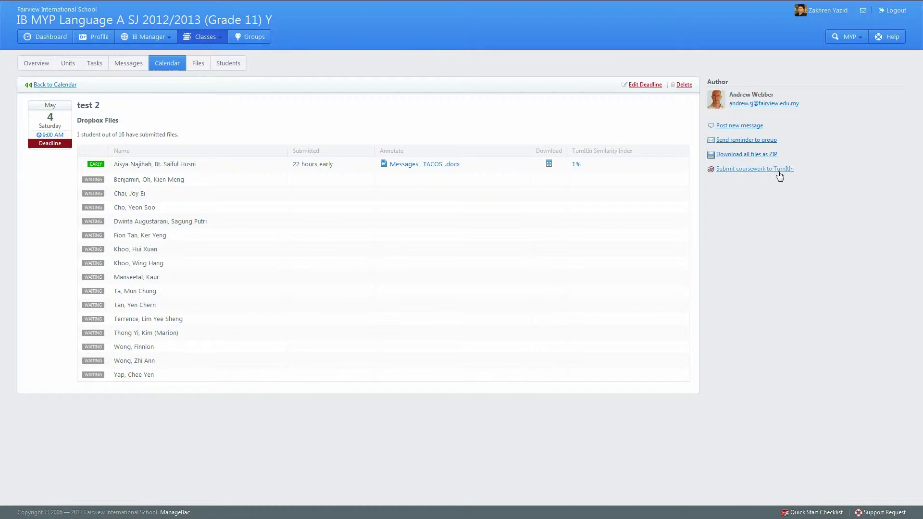
Step: Submit the test 2 coursework to Turnitin and confirm the prompt
click(749, 172)
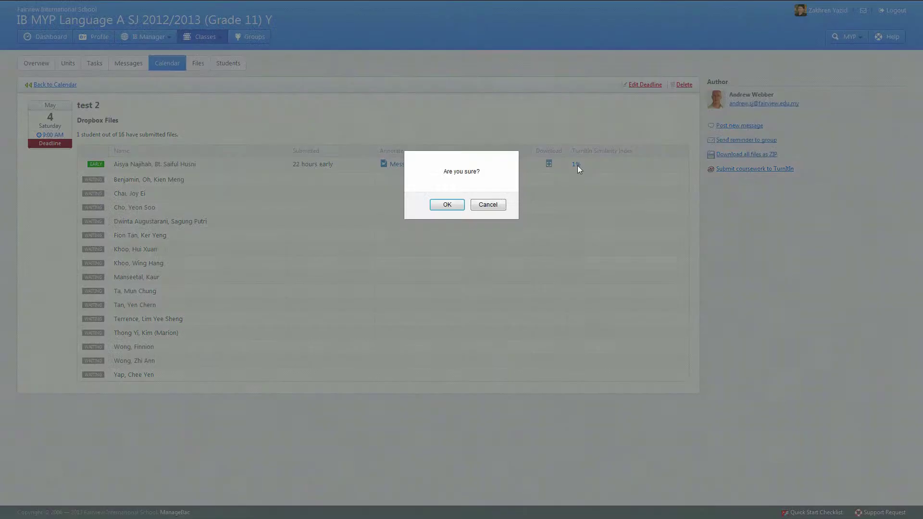
click(448, 205)
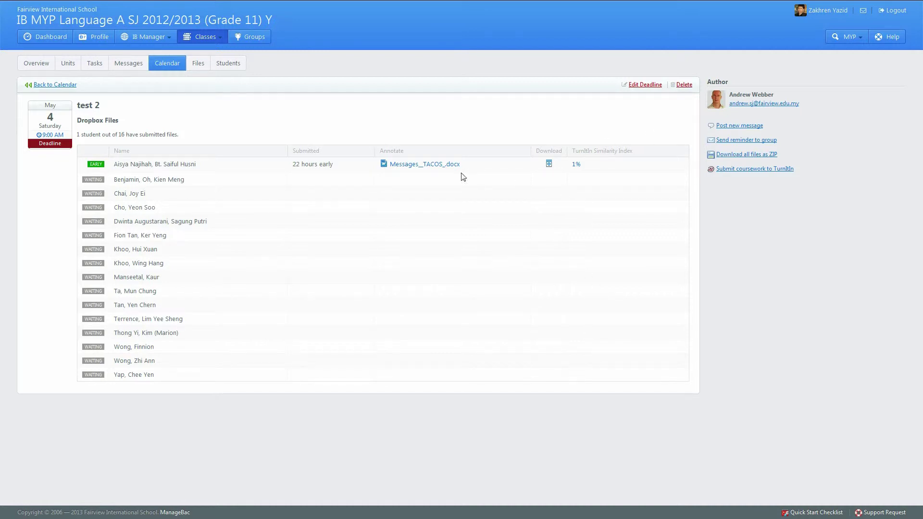
Step: Open the 1% similarity report for Messages__TACOS_.docx and close the Getting Started guide
click(576, 165)
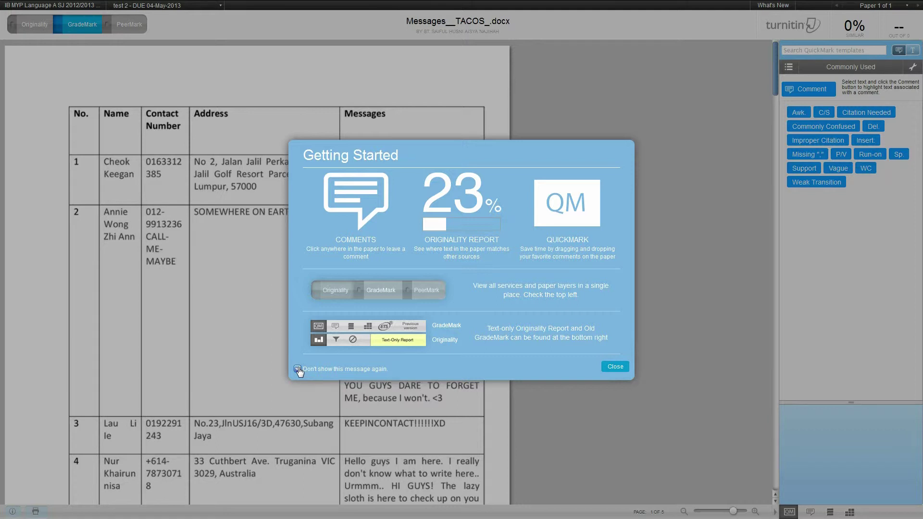
click(621, 367)
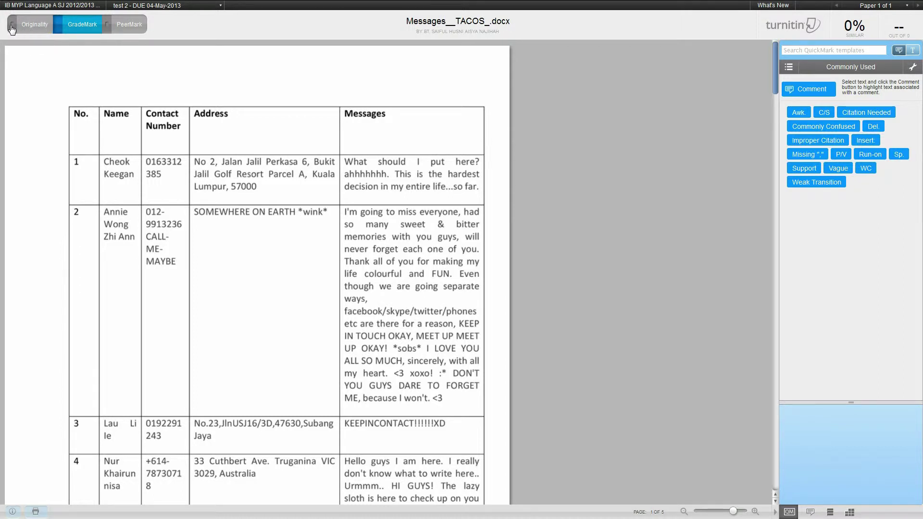
Step: Switch to the Originality view and restore all excluded sources, revealing the 1% internet match
click(36, 25)
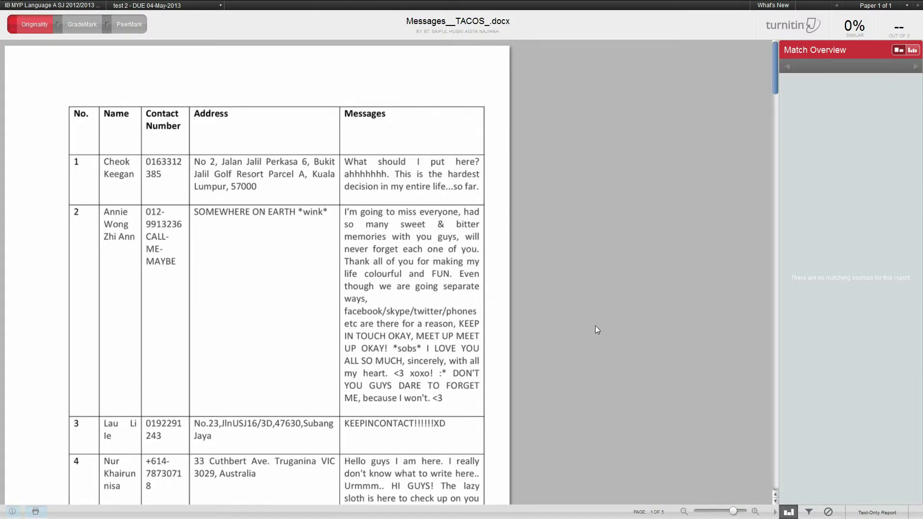
click(829, 512)
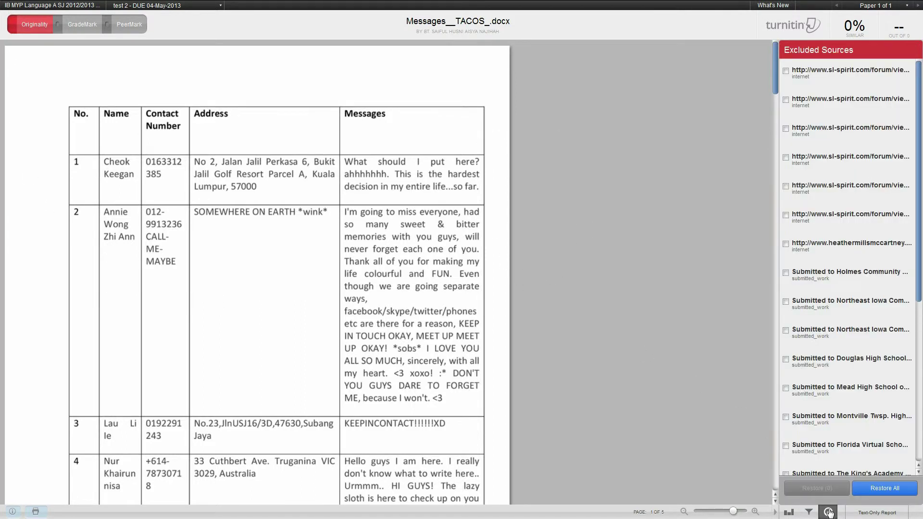
click(878, 489)
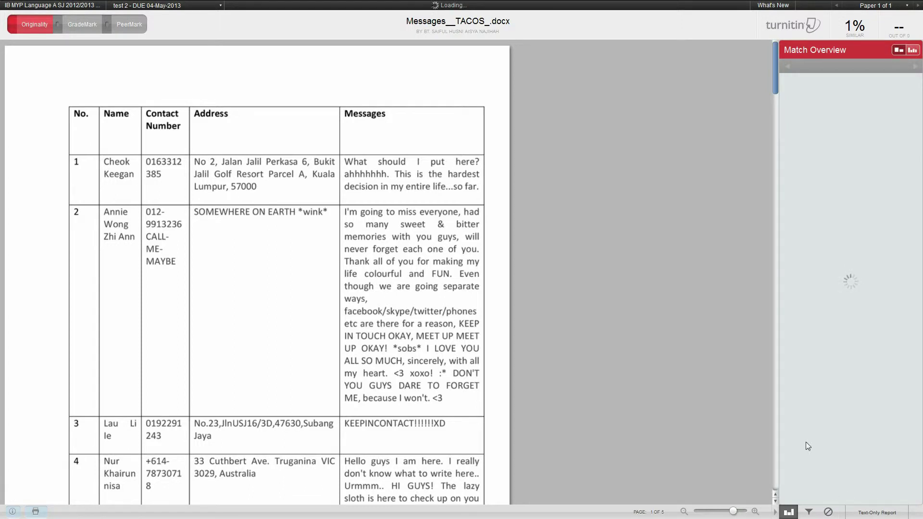
mouse_move(826, 96)
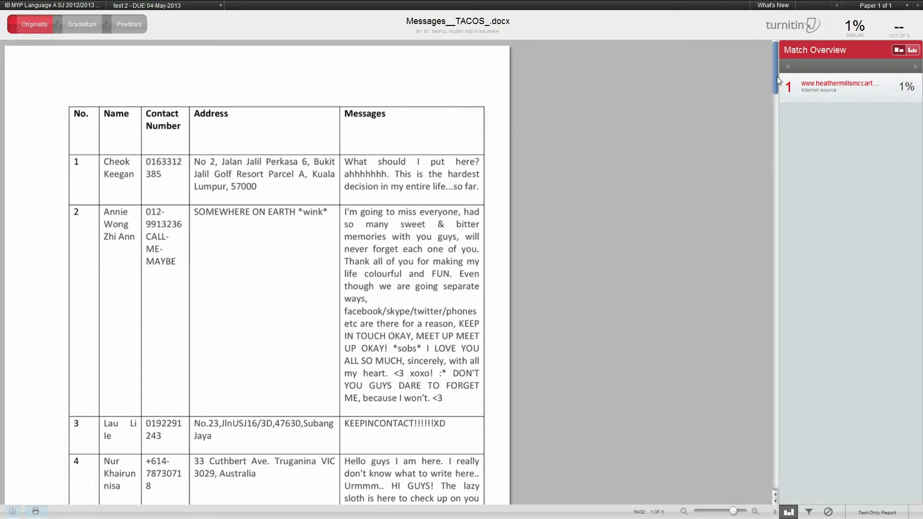
drag(778, 76, 775, 103)
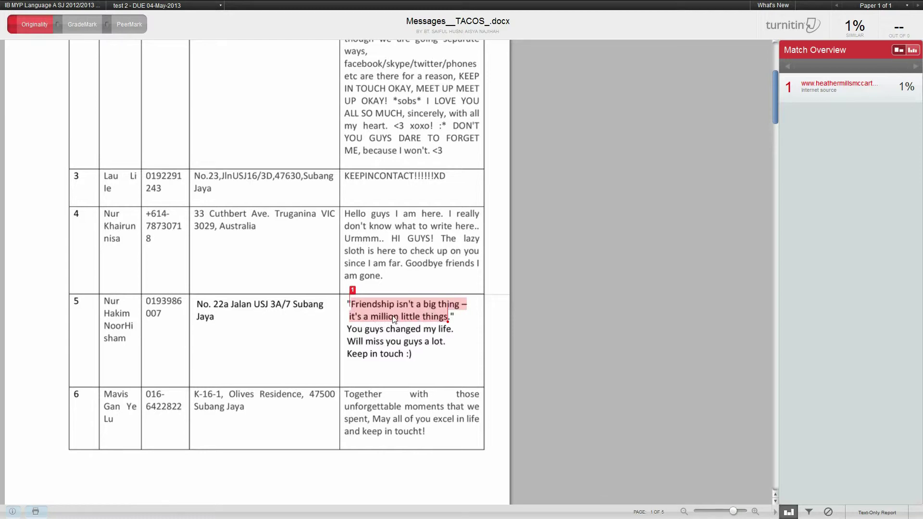
mouse_move(776, 111)
mouse_down()
mouse_move(775, 71)
mouse_move(772, 95)
mouse_up()
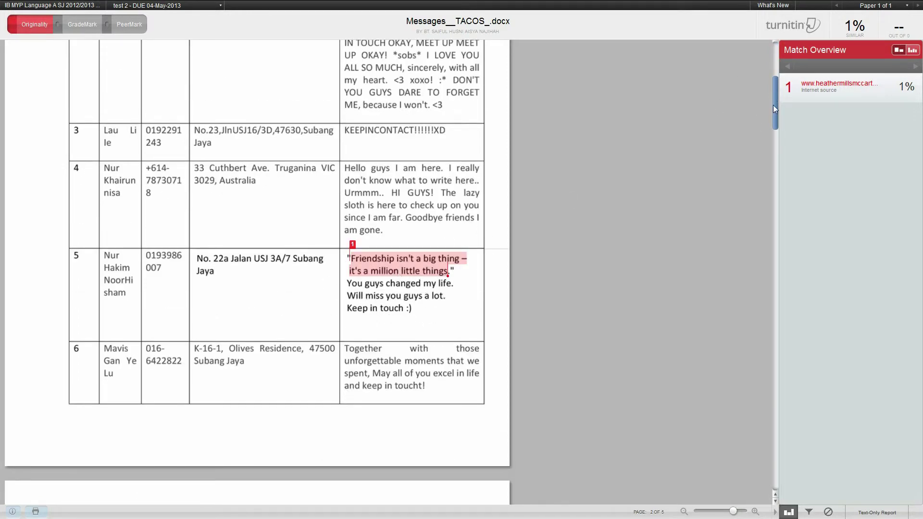
drag(773, 109, 780, 66)
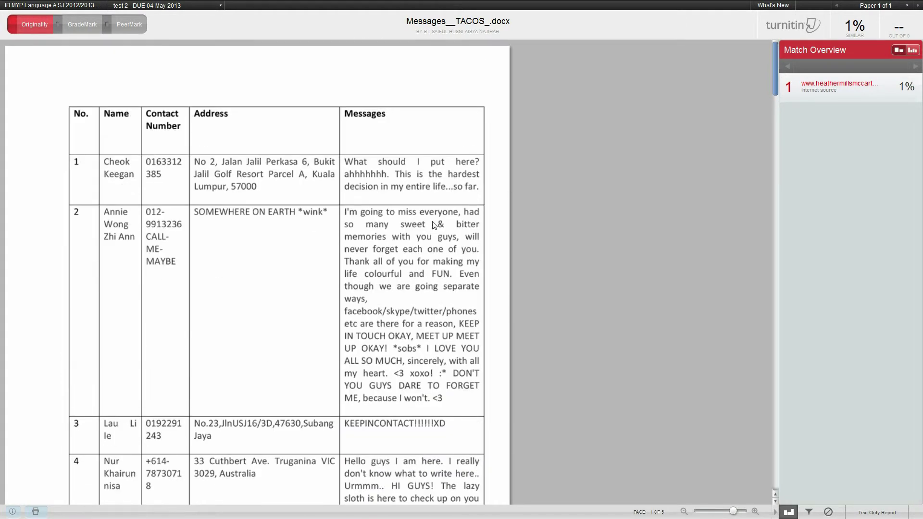
mouse_move(799, 82)
click(826, 87)
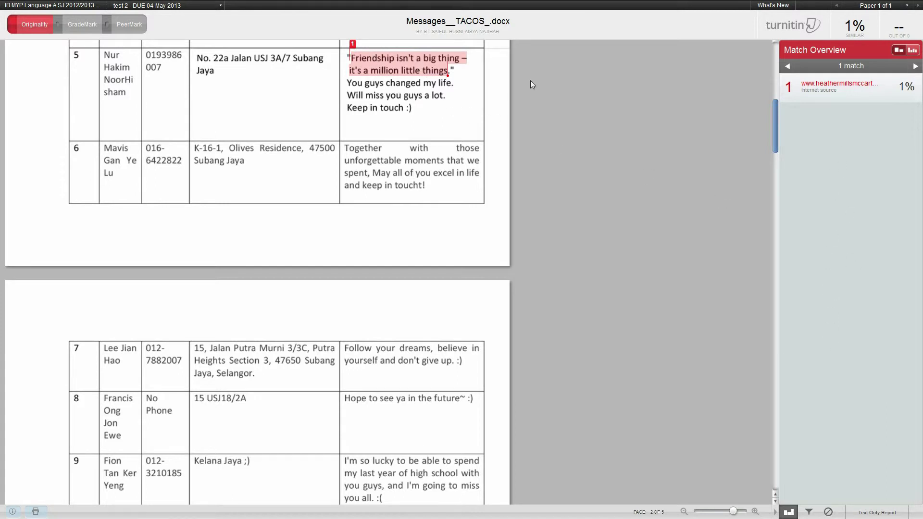
scroll(770, 124, up, 2)
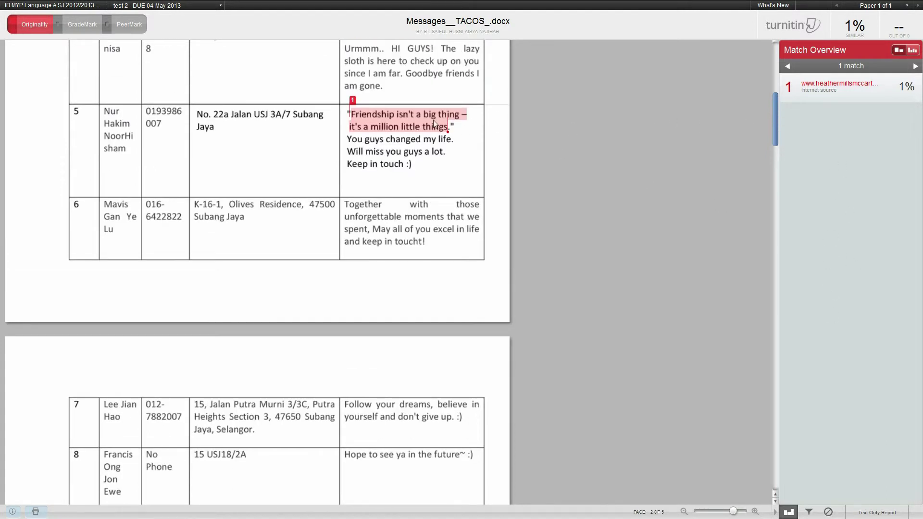
click(396, 120)
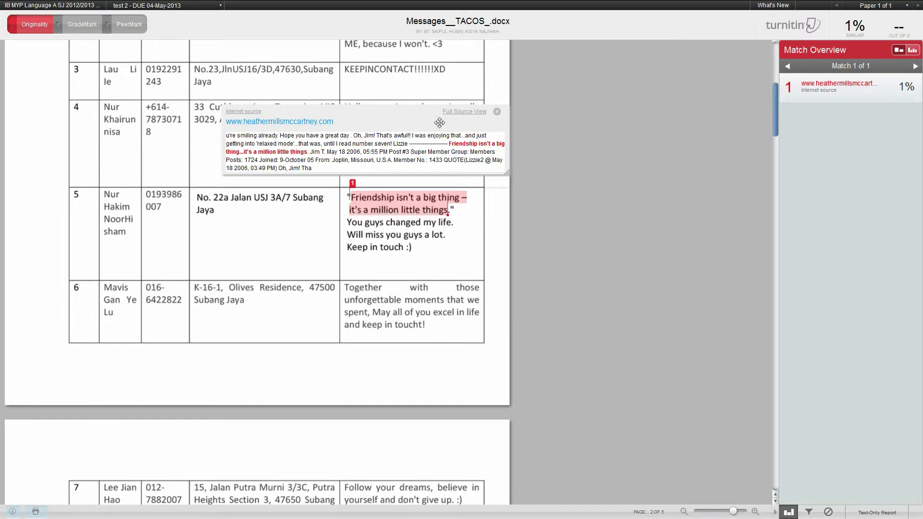
click(498, 112)
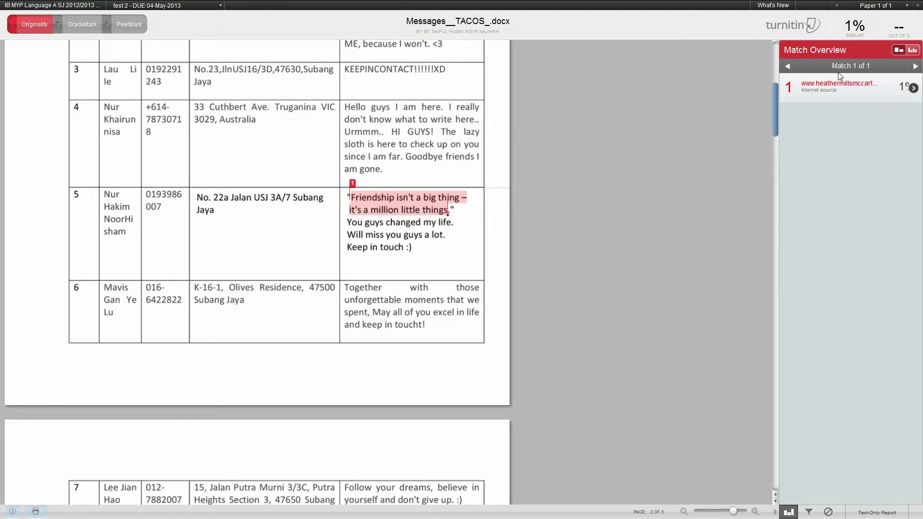
Step: Open Match Breakdown and review the student papers and quote sites matching at 1%
click(914, 89)
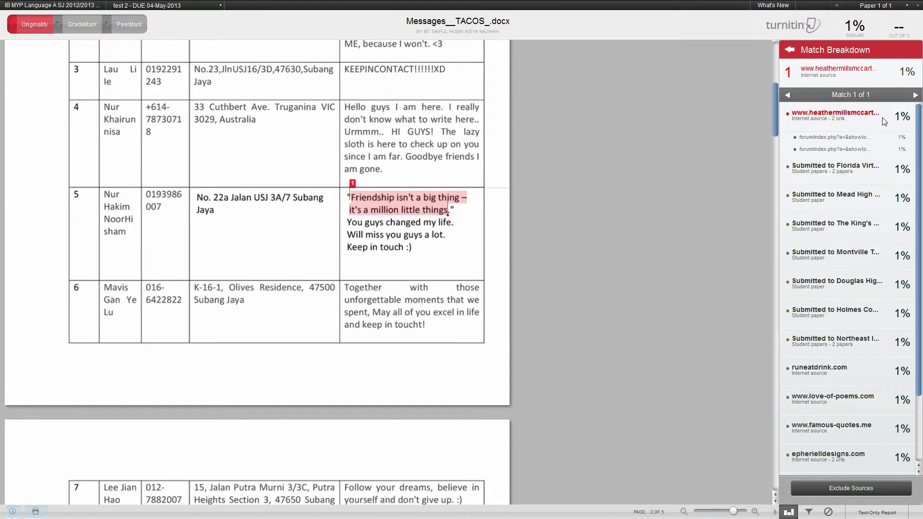
scroll(853, 433, down, 3)
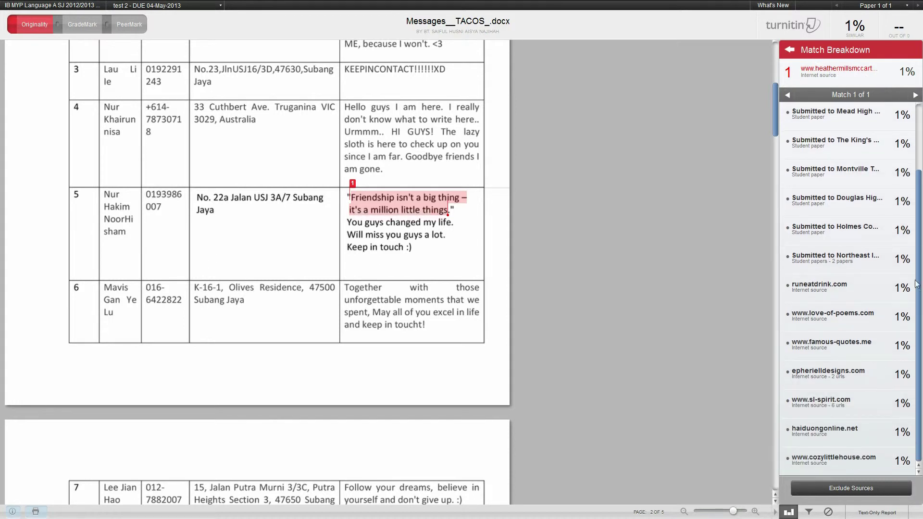
scroll(920, 255, up, 3)
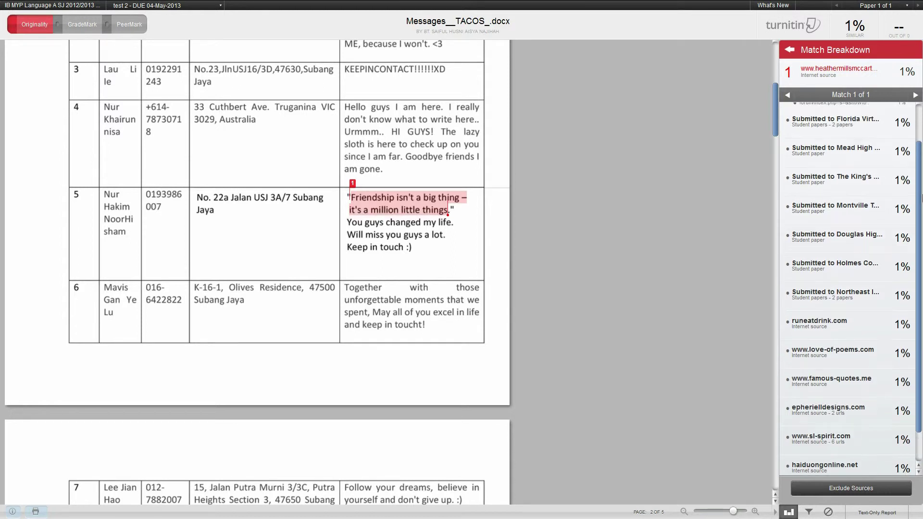
mouse_move(826, 138)
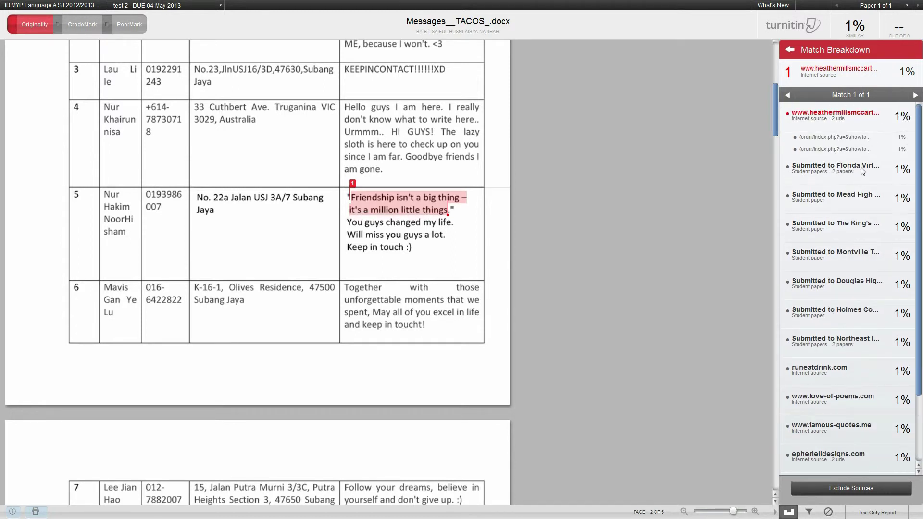
mouse_move(838, 199)
mouse_move(806, 199)
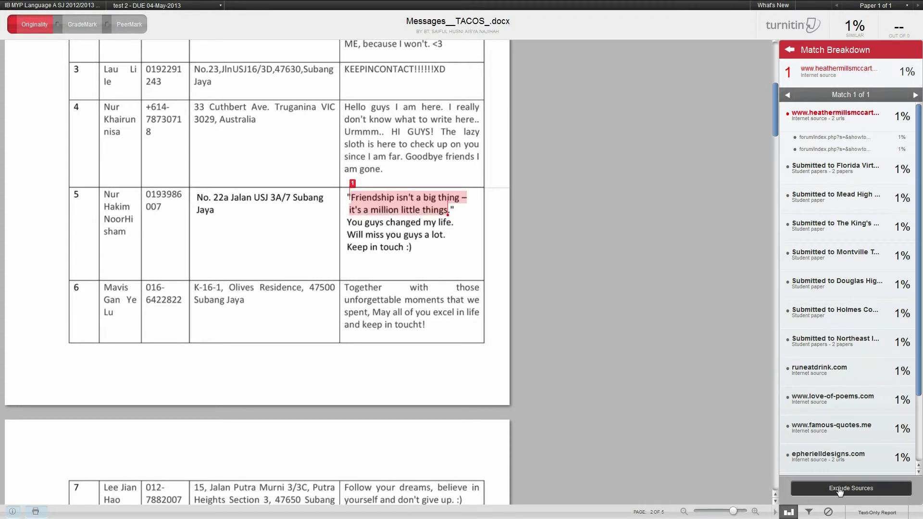
Step: Start excluding sources and tick heathermillsmccartney plus the student-paper sources
click(857, 492)
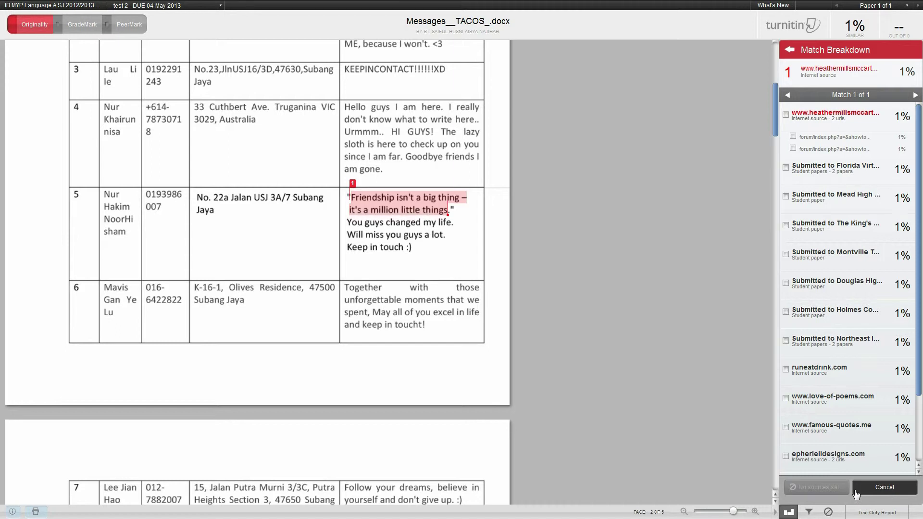
click(785, 115)
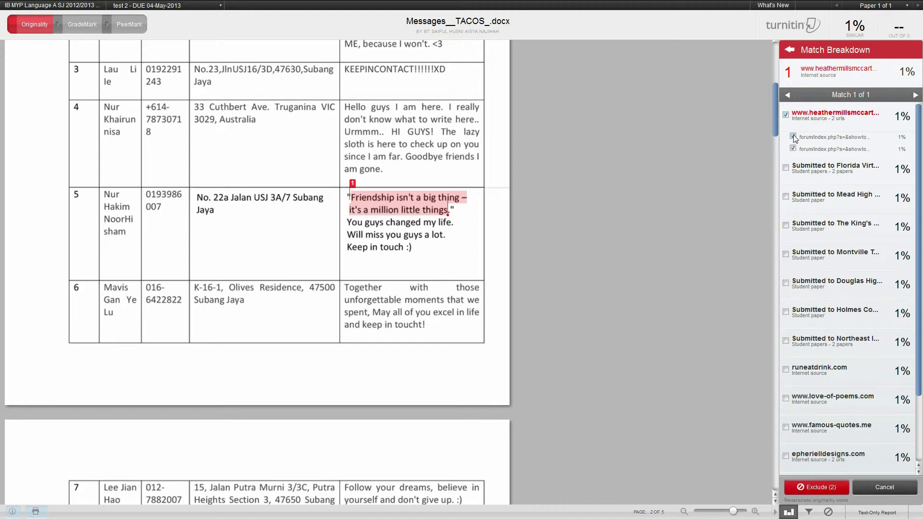
click(785, 168)
click(786, 196)
click(785, 225)
click(786, 254)
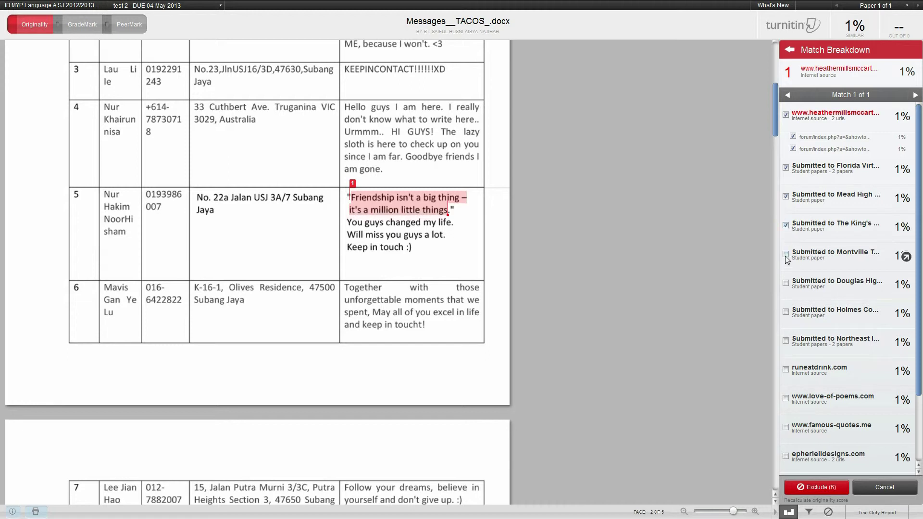
click(786, 283)
click(785, 312)
click(785, 341)
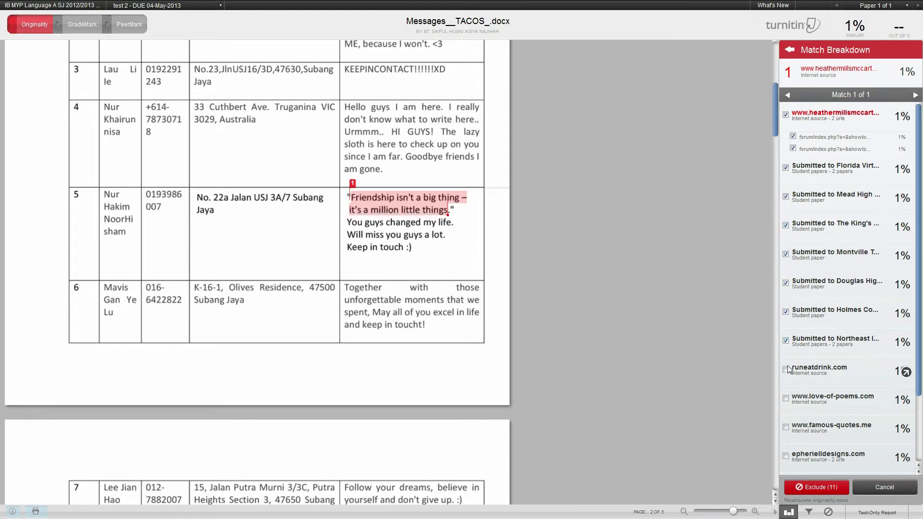
click(786, 370)
click(785, 398)
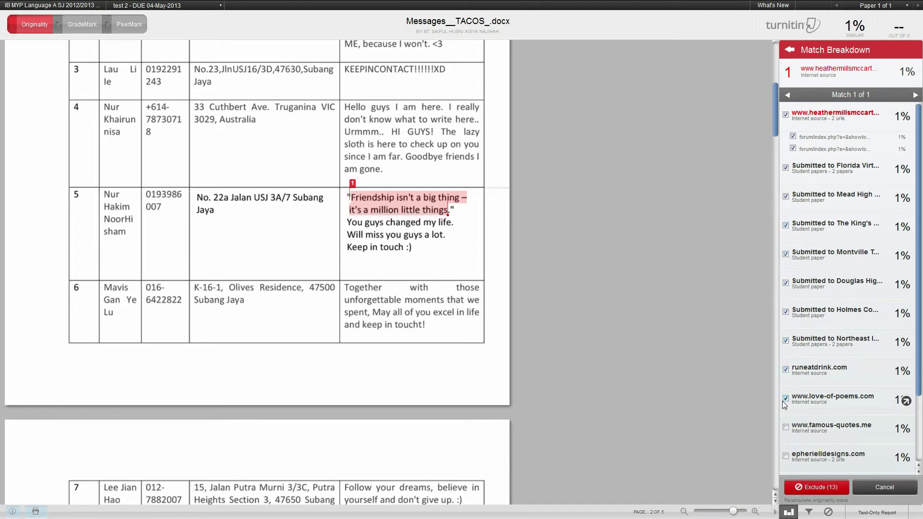
click(786, 428)
click(785, 458)
scroll(920, 317, down, 2)
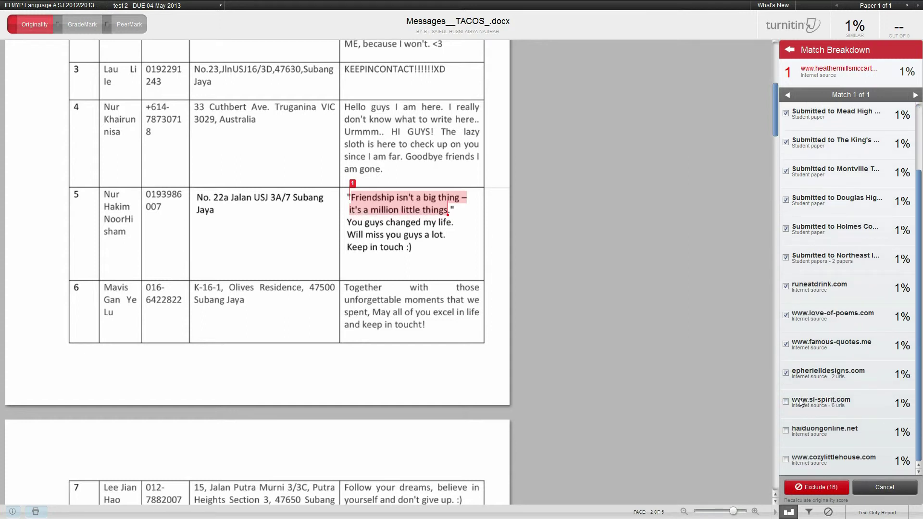
click(789, 432)
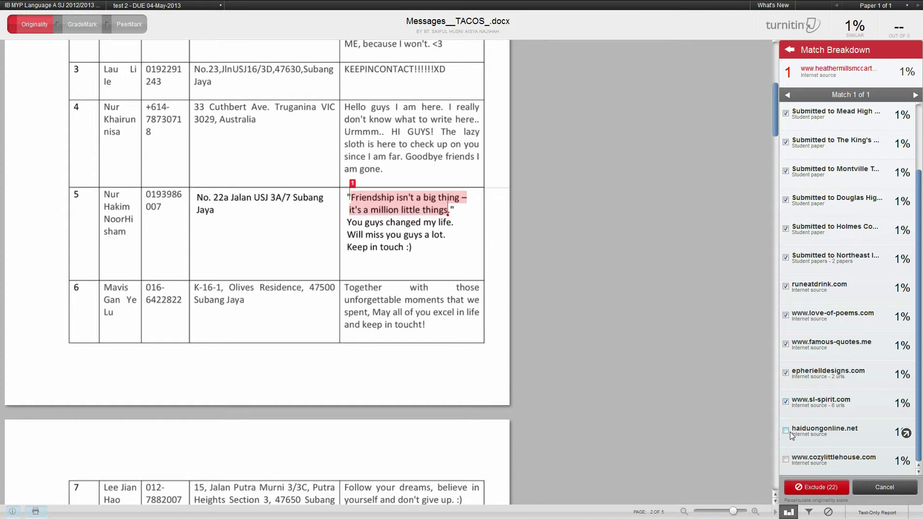
click(786, 459)
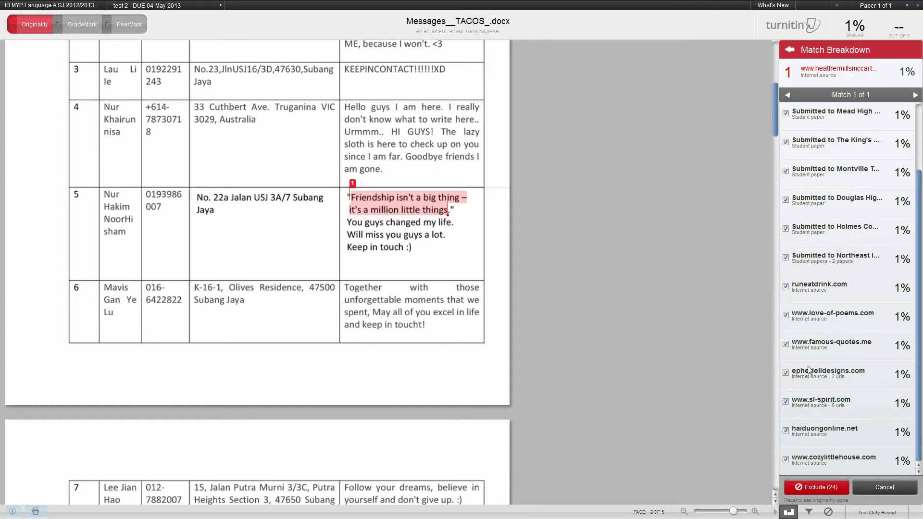
click(794, 489)
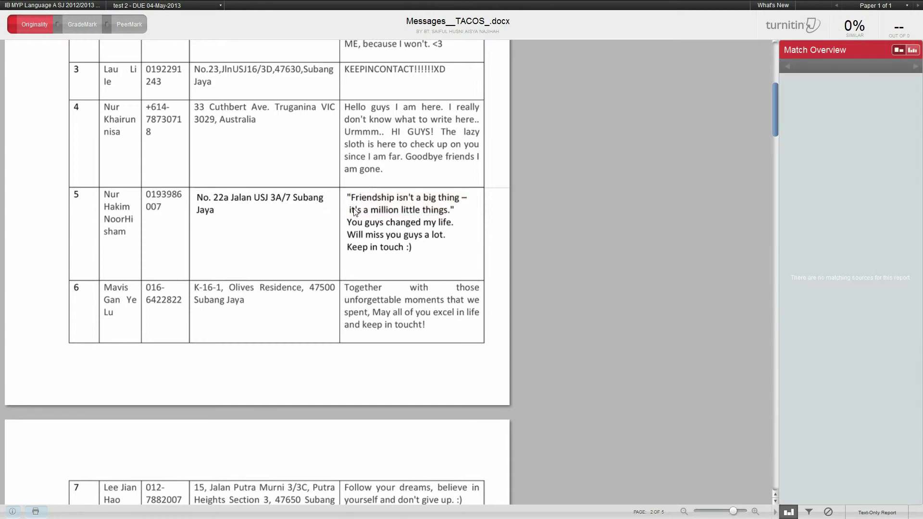
Step: Scroll the 0% similarity document back to the top of page 1
mouse_move(775, 115)
mouse_down()
mouse_move(782, 65)
mouse_move(772, 112)
mouse_up()
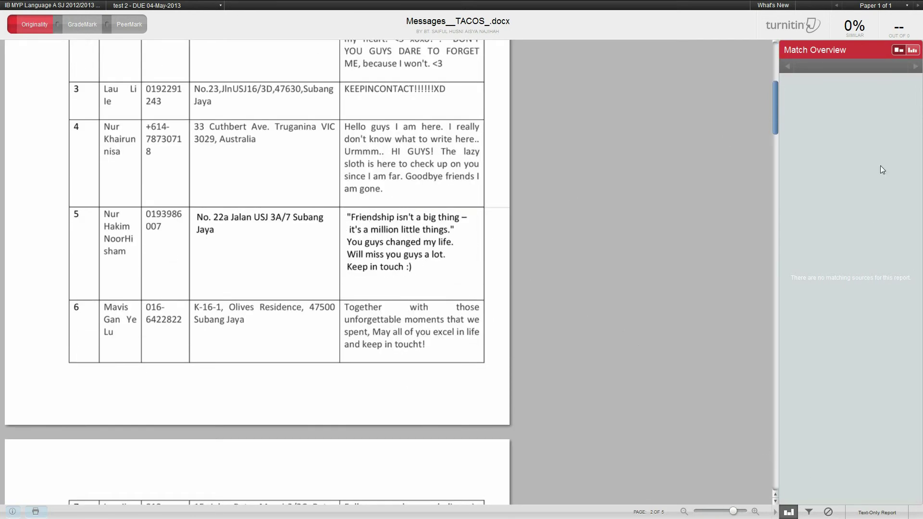
drag(775, 115, 783, 72)
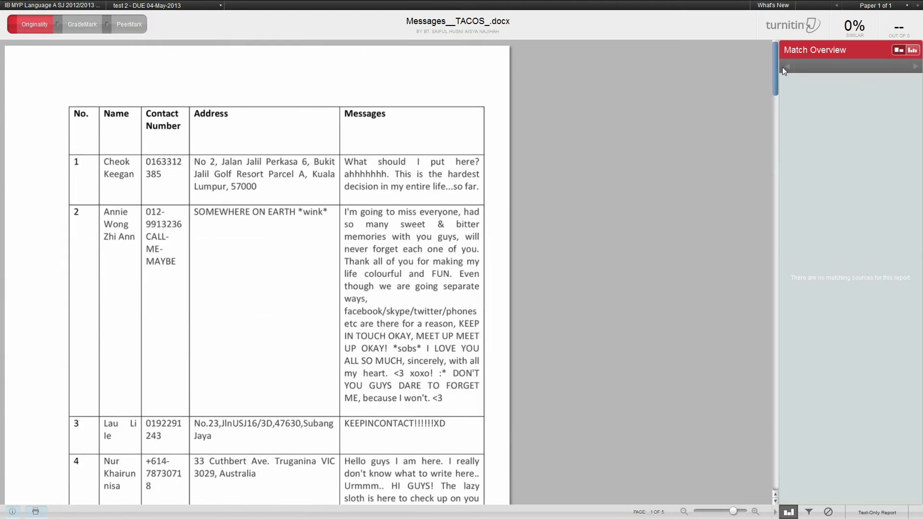
Step: Open the excluded sources list, tick both heathermillsmccartney entries, and restore every source
click(828, 512)
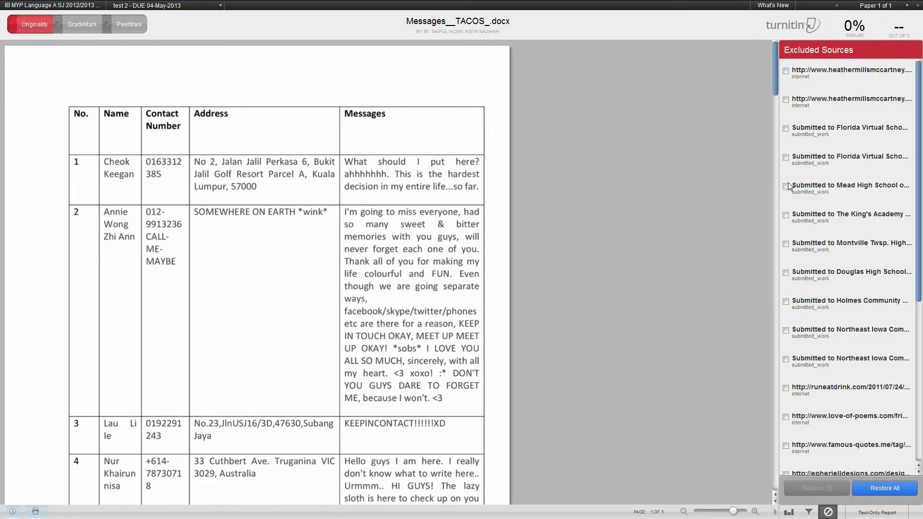
mouse_move(920, 180)
mouse_down()
mouse_move(920, 331)
mouse_move(920, 180)
mouse_up()
click(786, 71)
click(786, 100)
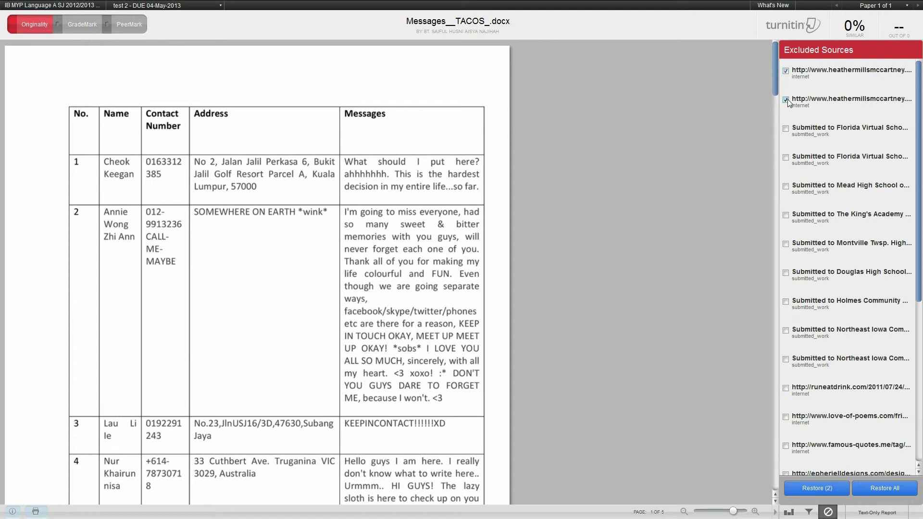
click(897, 489)
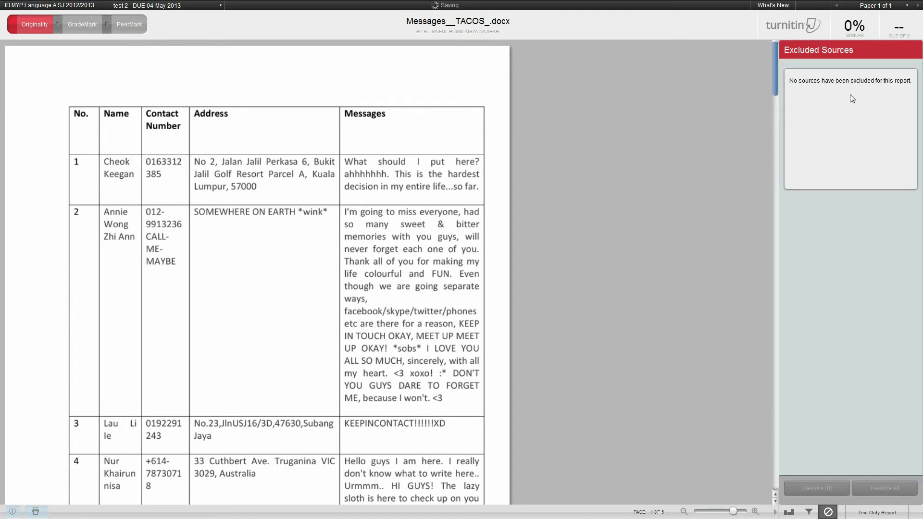